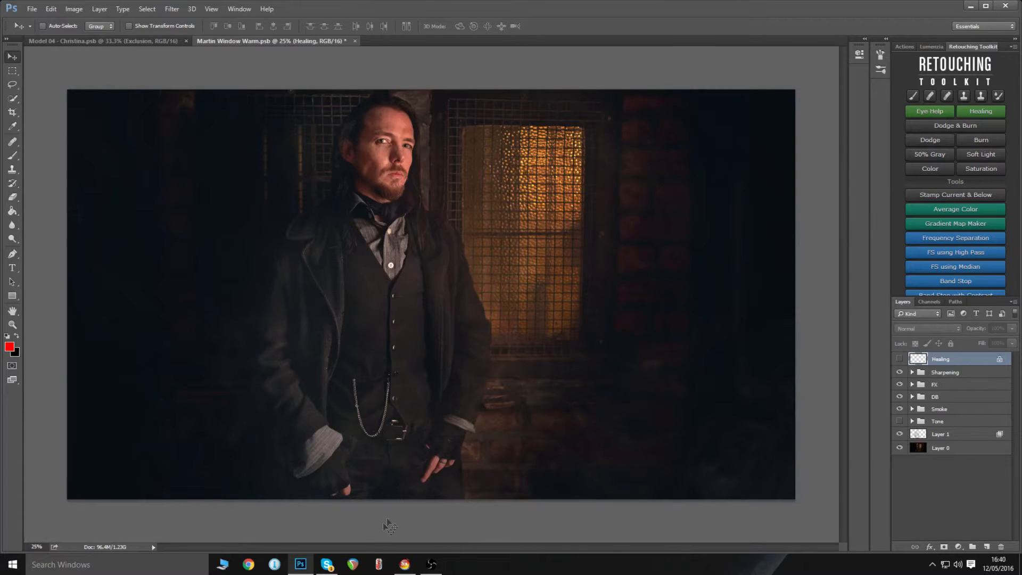
Check the portrait in 3D LUT Creator, switch to Chrome and search Google Images for "grand budapest hotel"
left_click(406, 565)
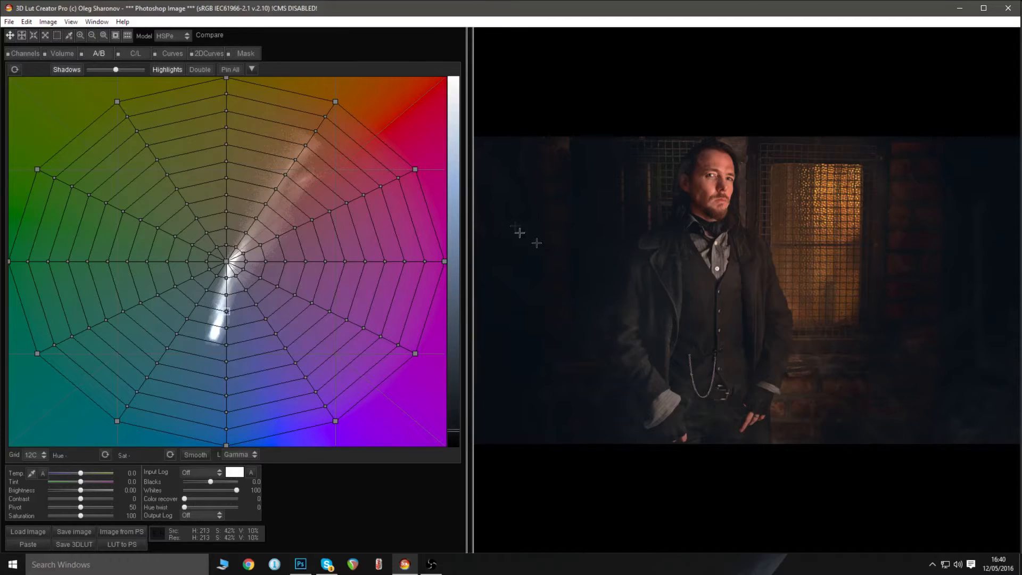
left_click(249, 564)
left_click(358, 204)
type("grand budapest hotel")
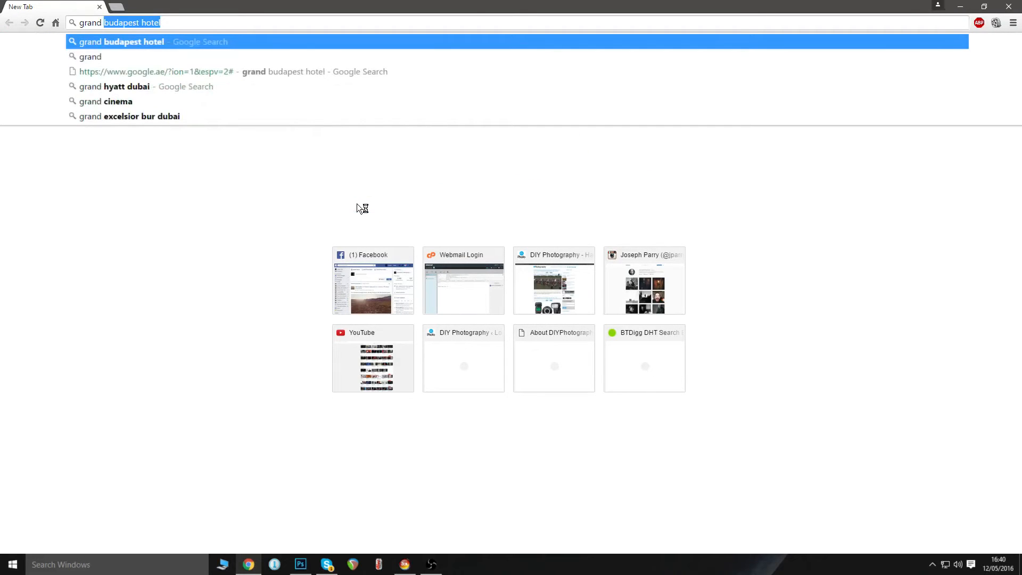
left_click(151, 43)
left_click(110, 93)
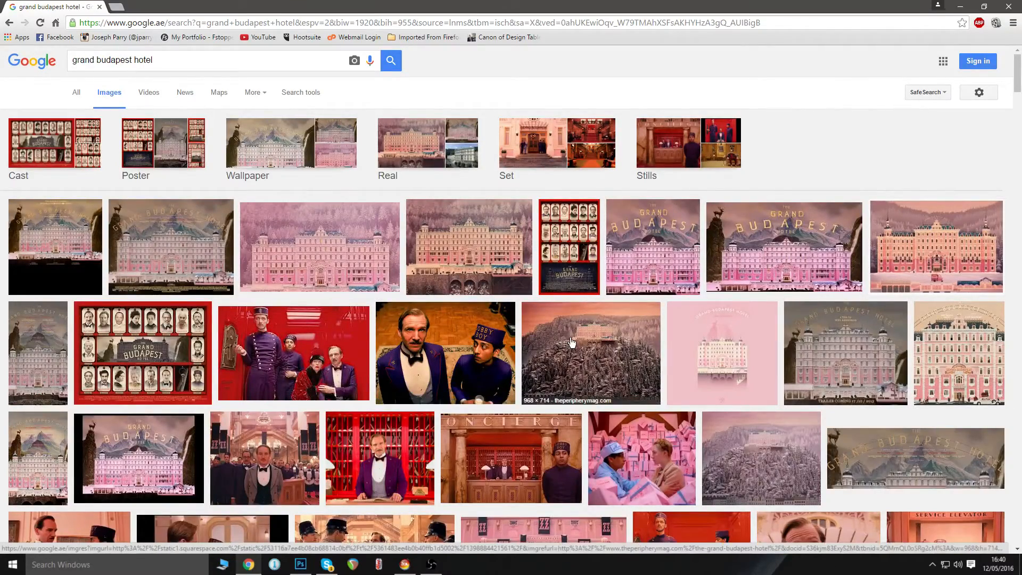
Open the full-size Rolling Stone still of the seated men in black from the image results and copy the image
scroll(400, 348, "down", 4)
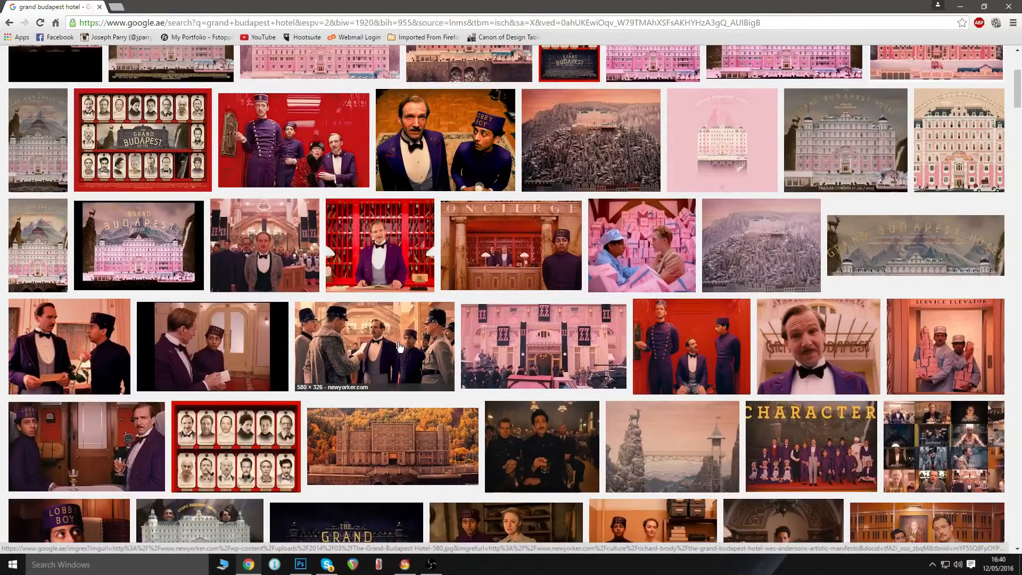
scroll(390, 362, "down", 2)
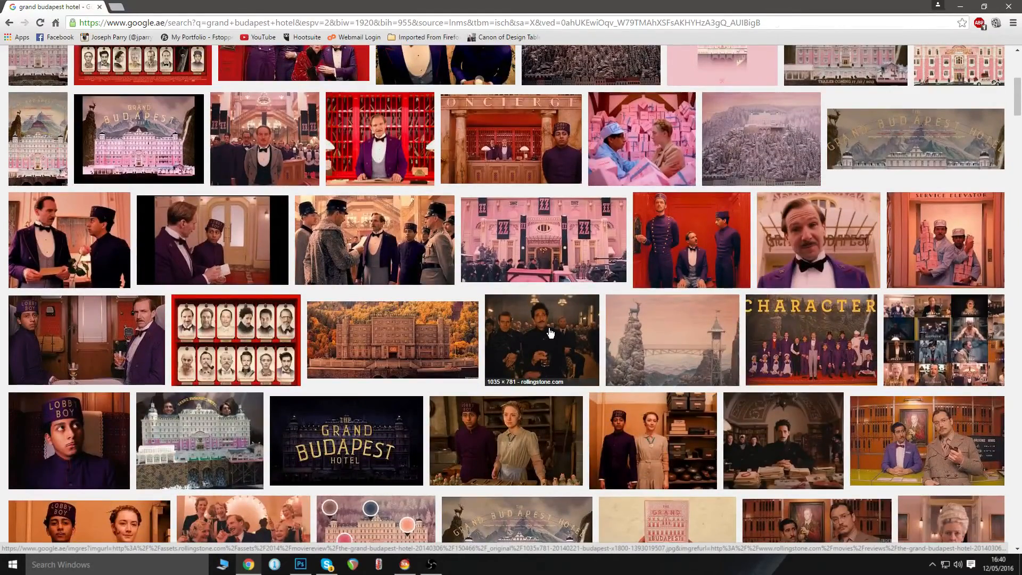
left_click(551, 333)
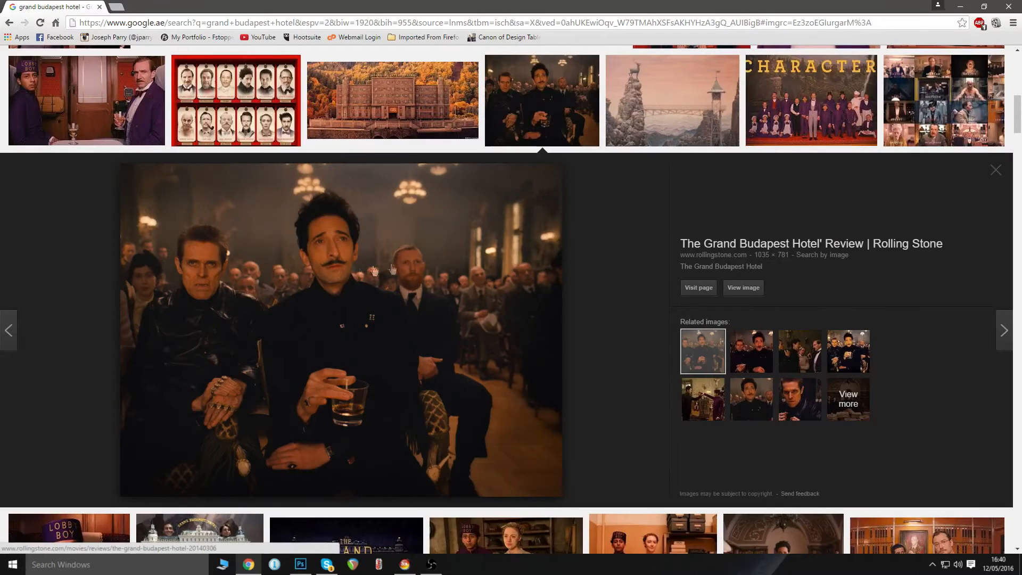
left_click(754, 291)
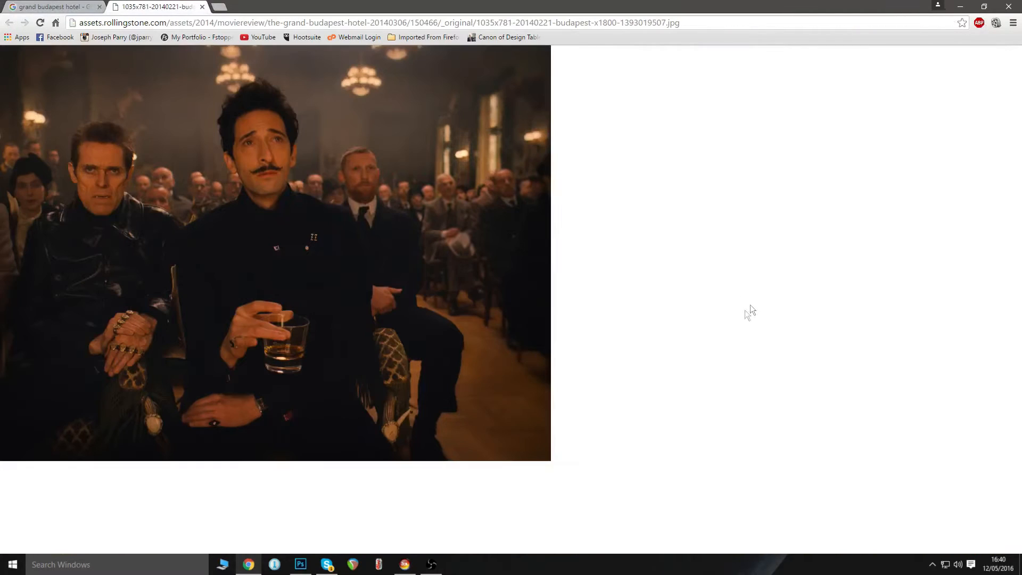
right_click(270, 176)
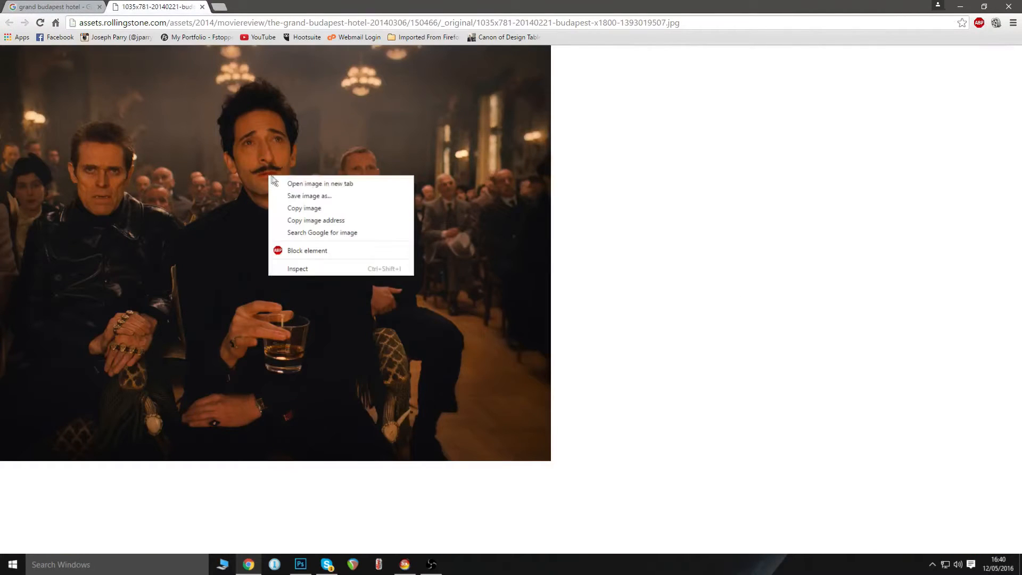
left_click(309, 208)
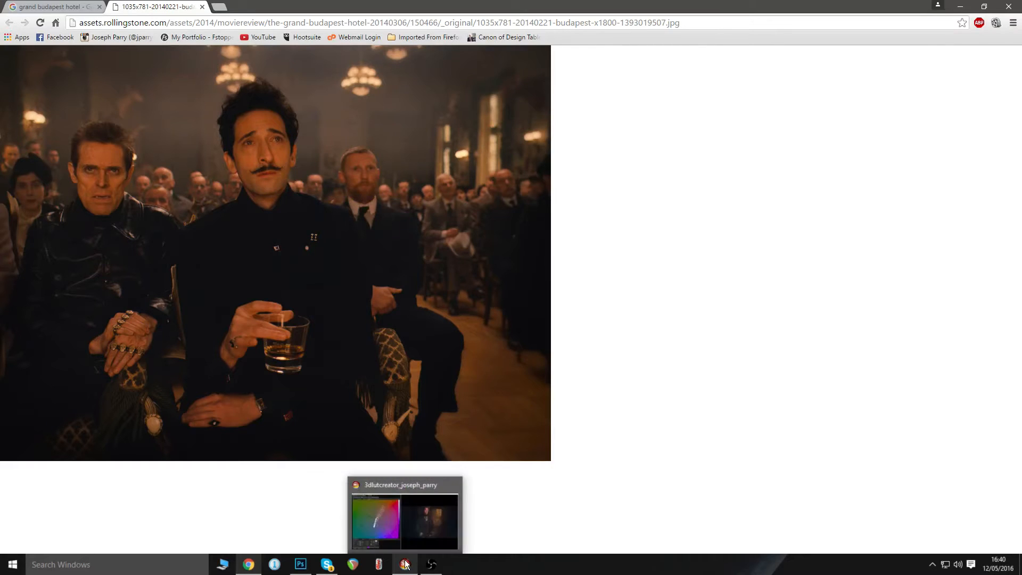
Switch to 3D LUT Creator and paste the copied film still as the reference image
left_click(418, 542)
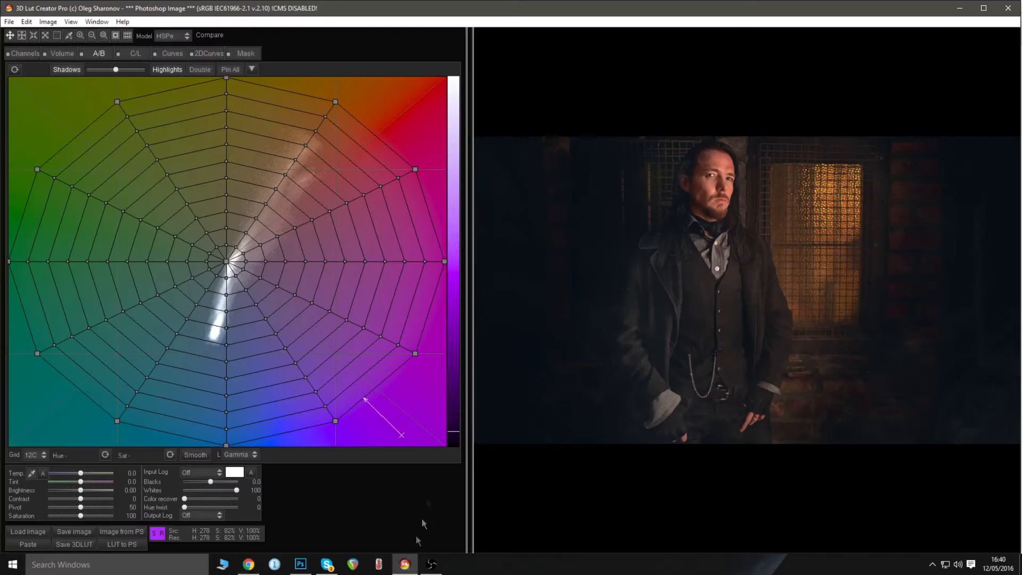
left_click(26, 22)
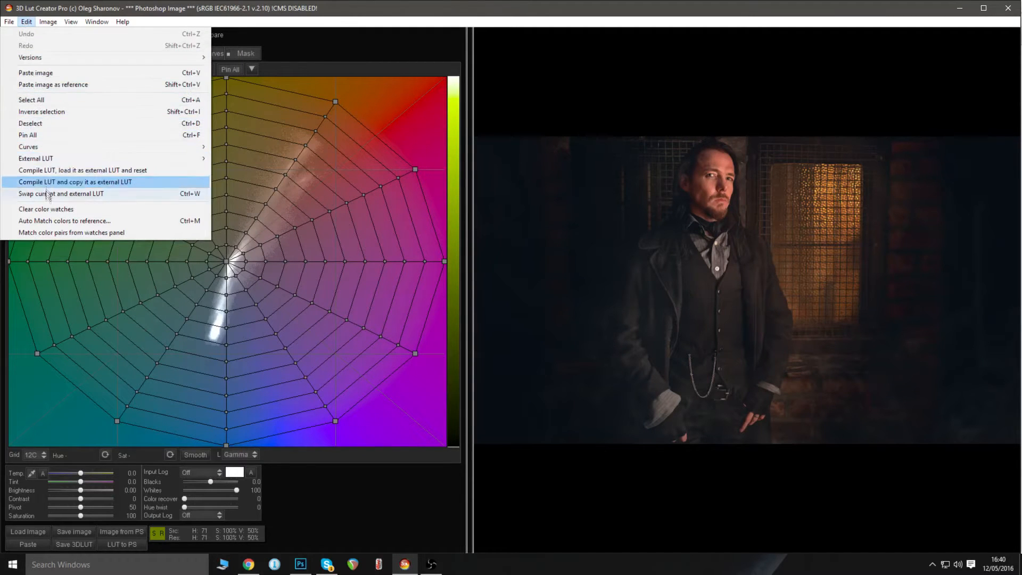
left_click(65, 84)
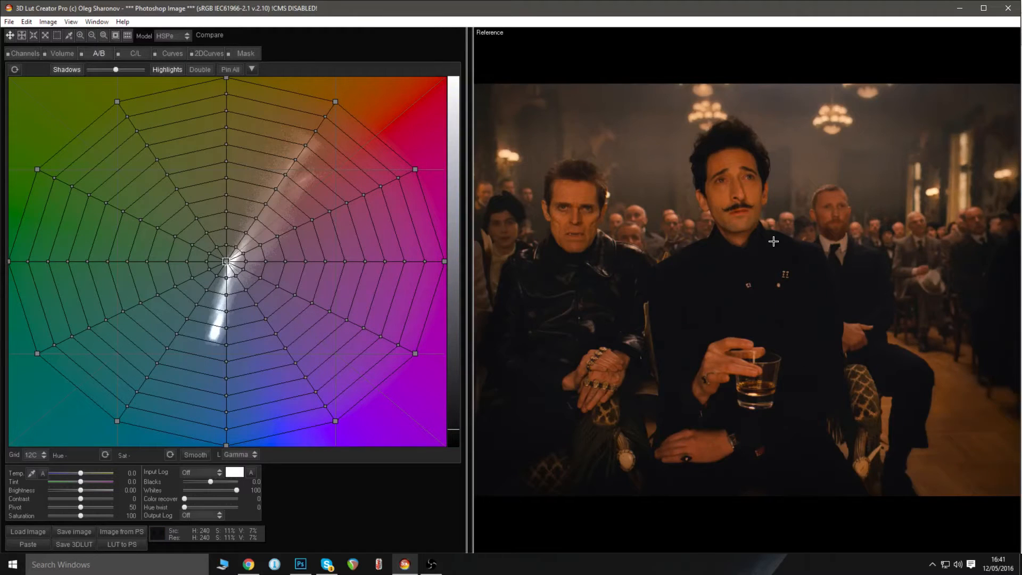
Toggle repeatedly between the reference still and the portrait to compare their colors
key("r")
key("r")
key("r")
key("r")
key("r")
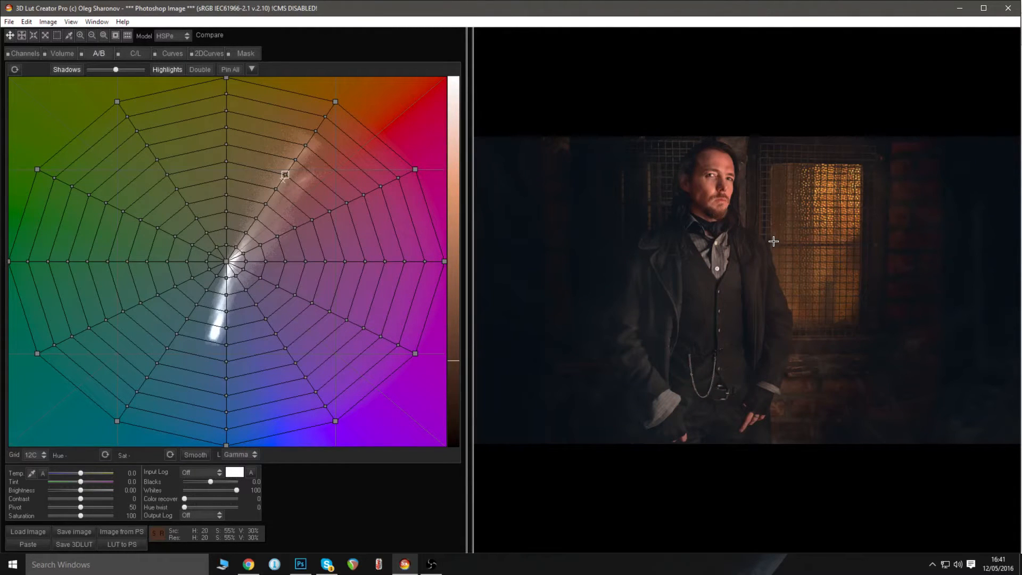
Auto-match the portrait's colors to the reference, with Degrade ref. at 100 and the MinMaxAvg degrade method
left_click(25, 21)
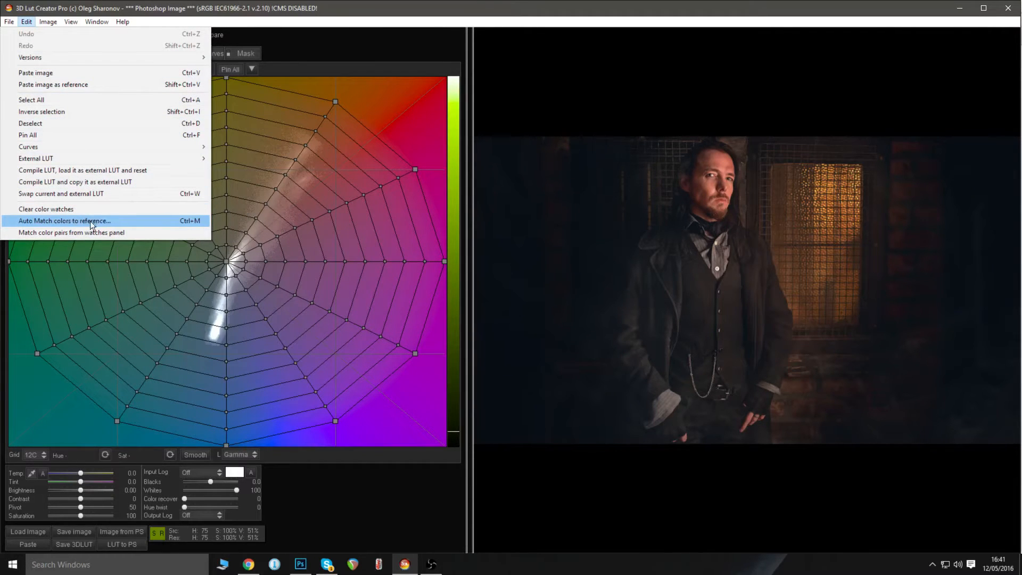
left_click(63, 221)
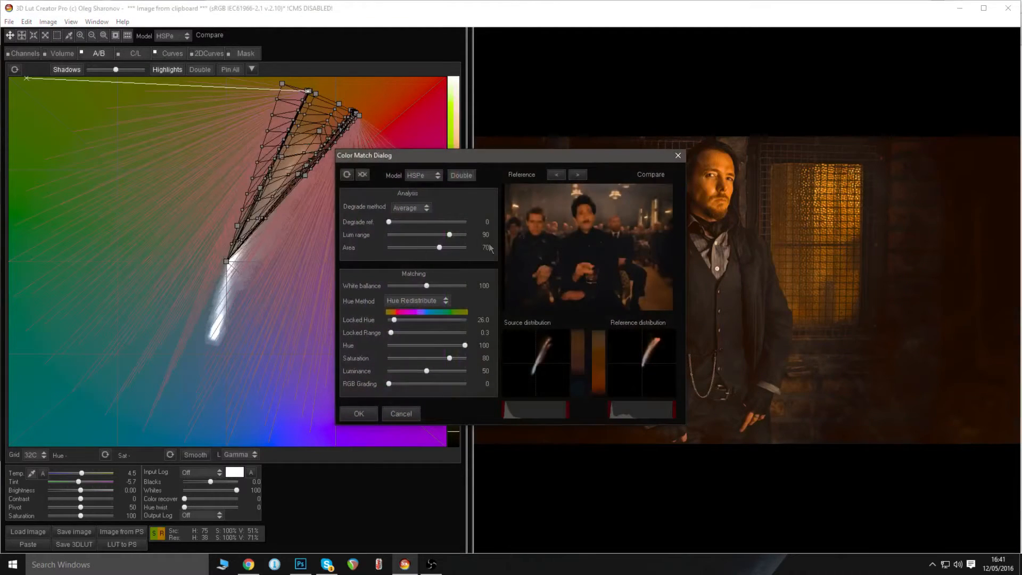
left_click_drag(570, 154, 513, 154)
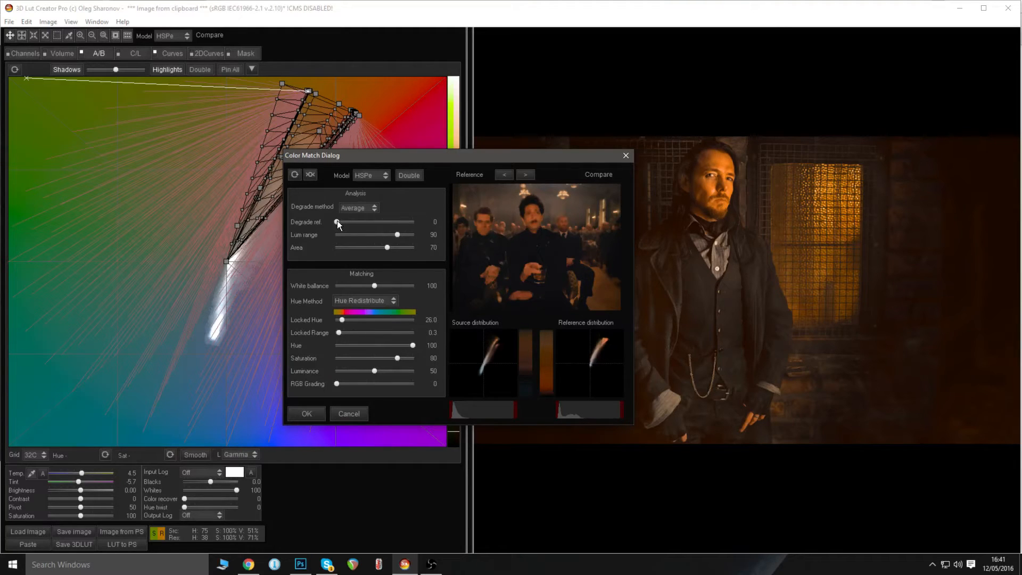
left_click_drag(340, 223, 426, 223)
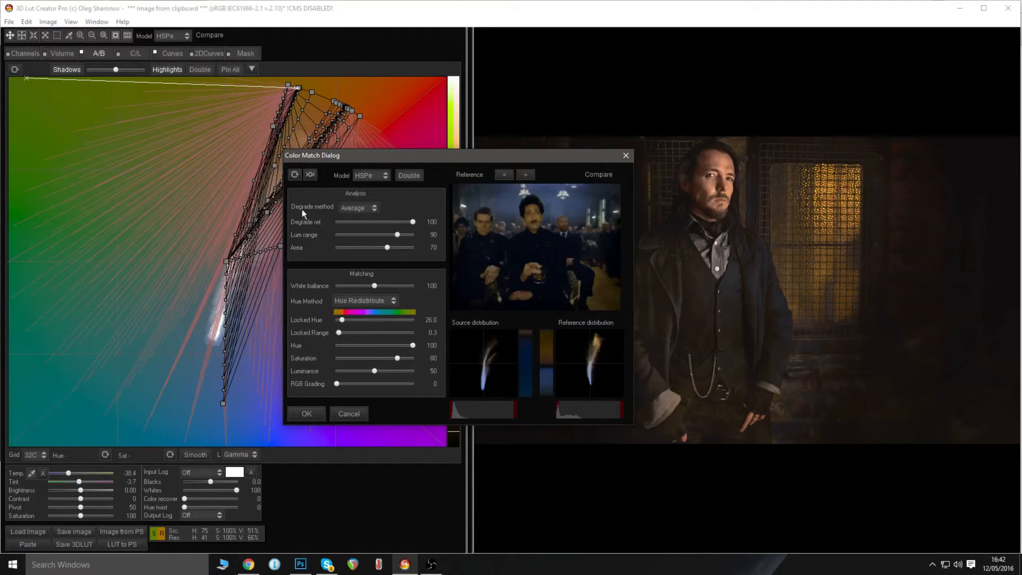
left_click(349, 208)
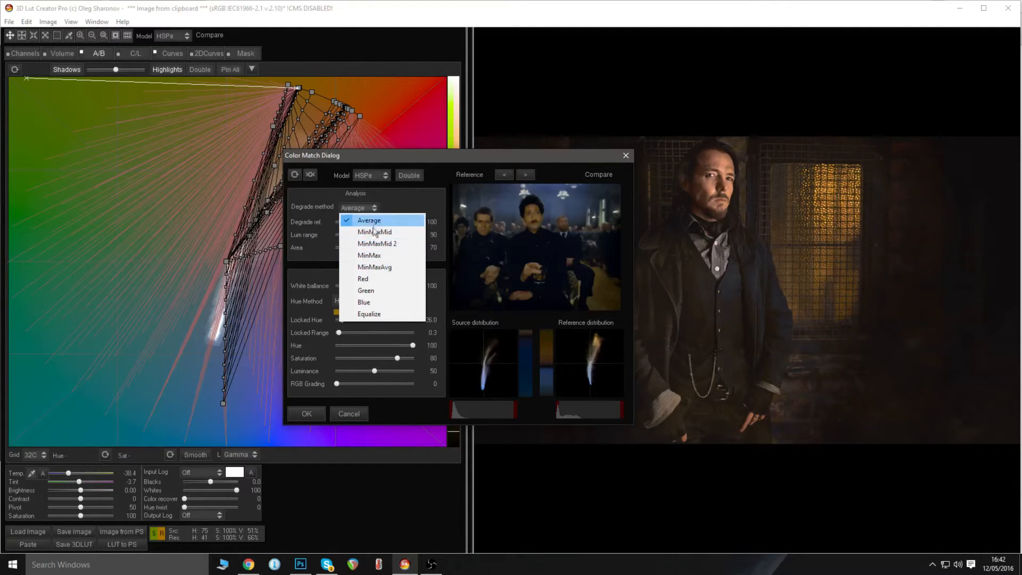
left_click(385, 267)
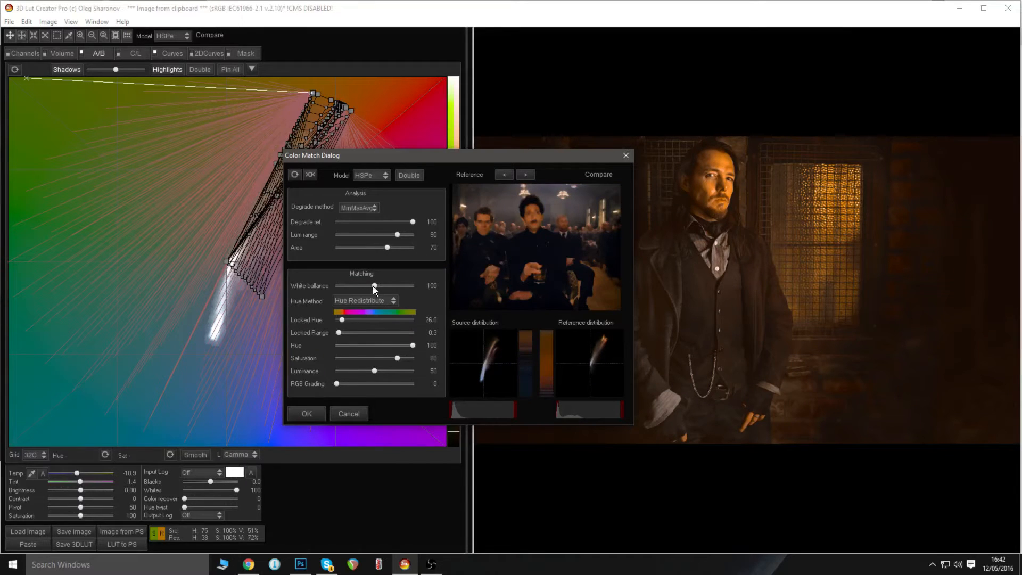
Set the color match's White balance, Hue, Saturation, Luminance and Locked Range to 0
left_click_drag(375, 286, 321, 287)
left_click_drag(413, 345, 290, 350)
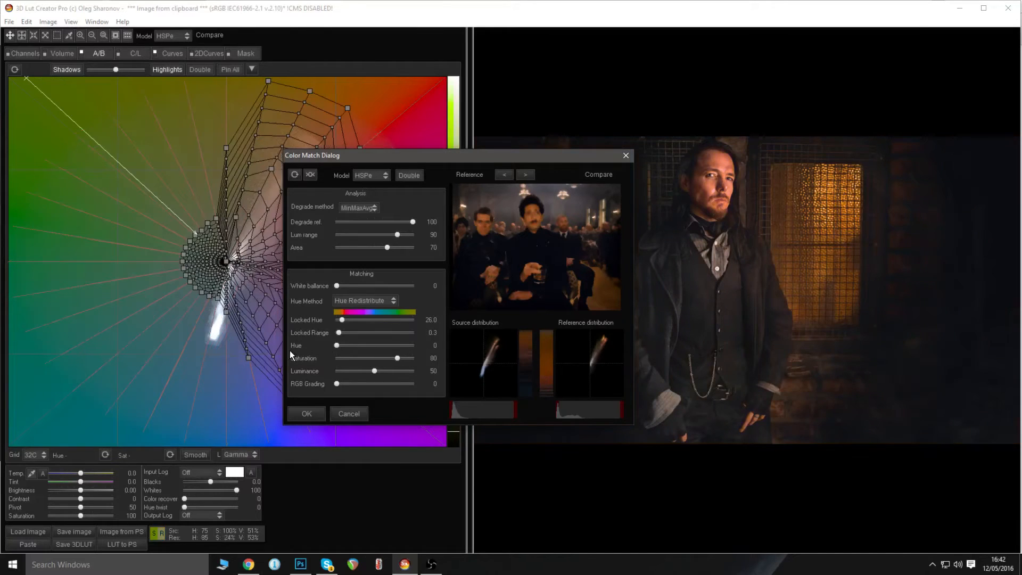
left_click_drag(397, 359, 310, 360)
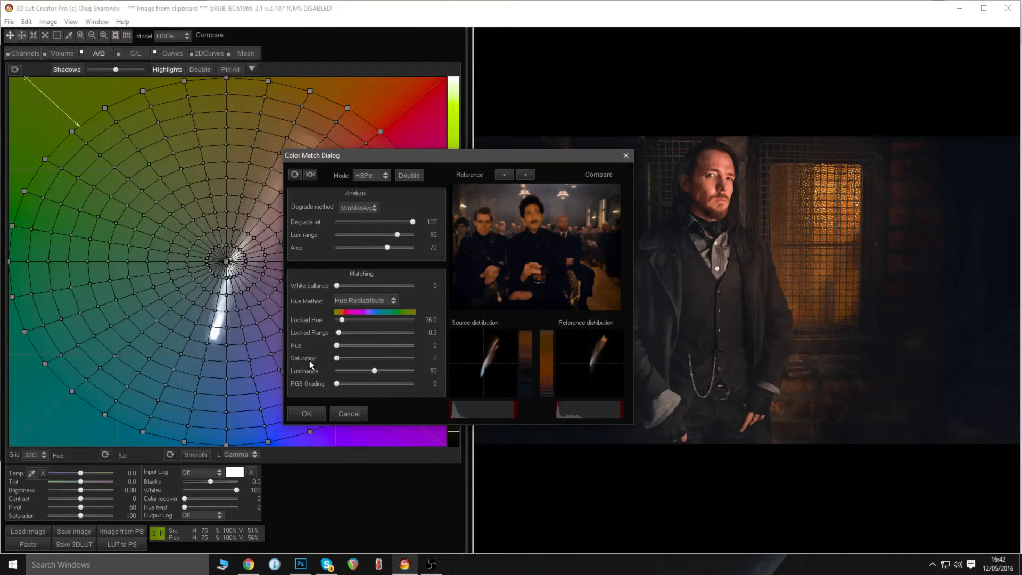
left_click_drag(375, 372, 315, 370)
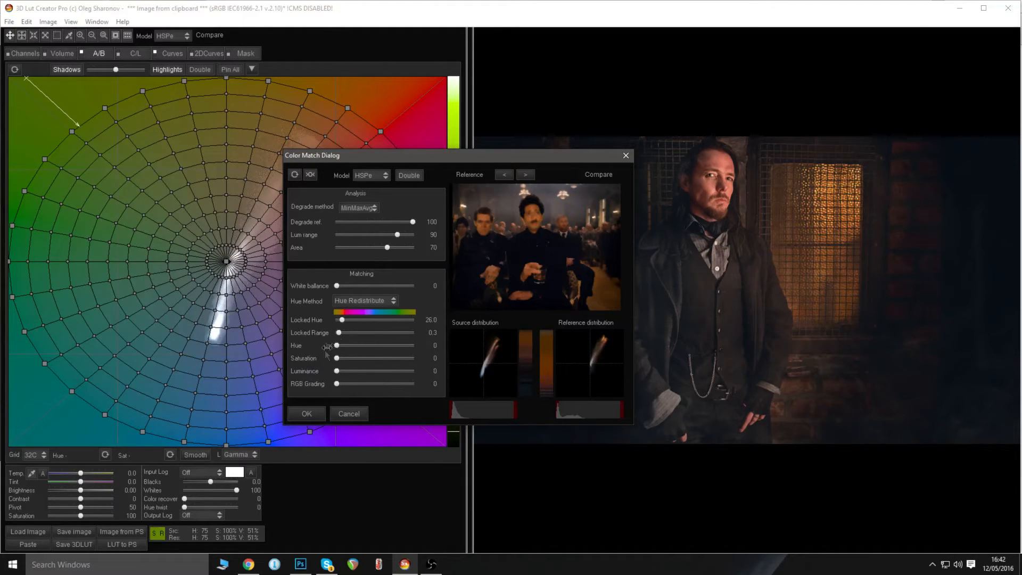
left_click_drag(330, 332, 324, 333)
Raise White balance, Hue, Saturation, Luminance and RGB Grading to 100 in the color match settings
left_click_drag(340, 285, 364, 286)
left_click(375, 286)
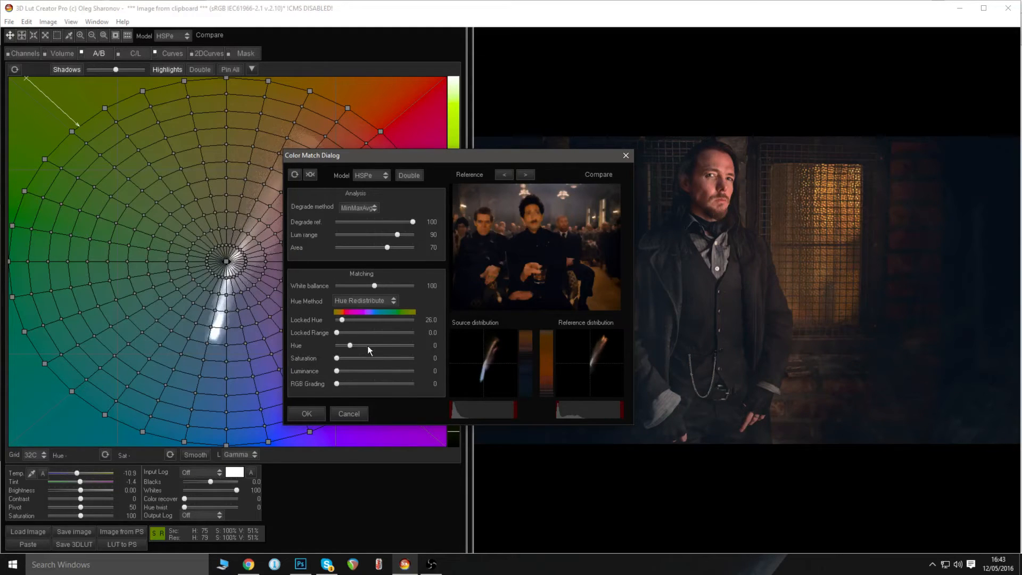
left_click_drag(368, 349, 435, 349)
left_click_drag(336, 360, 423, 359)
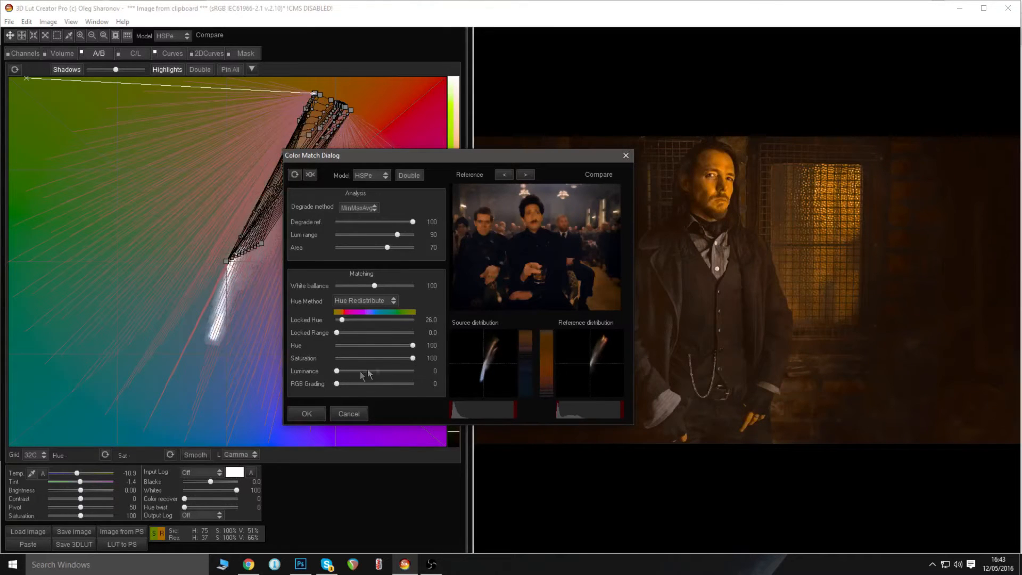
left_click_drag(337, 369, 427, 367)
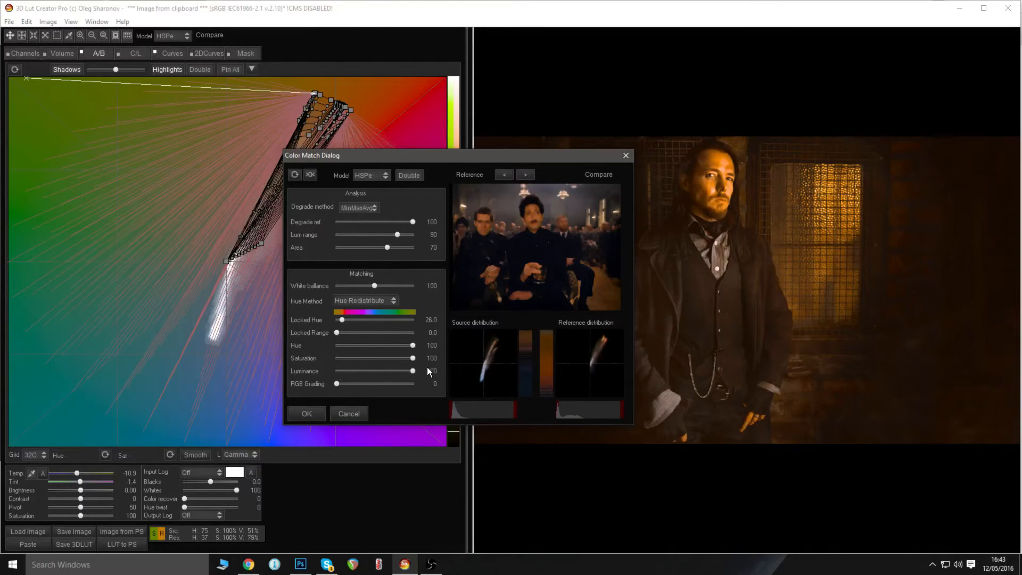
left_click_drag(339, 382, 375, 384)
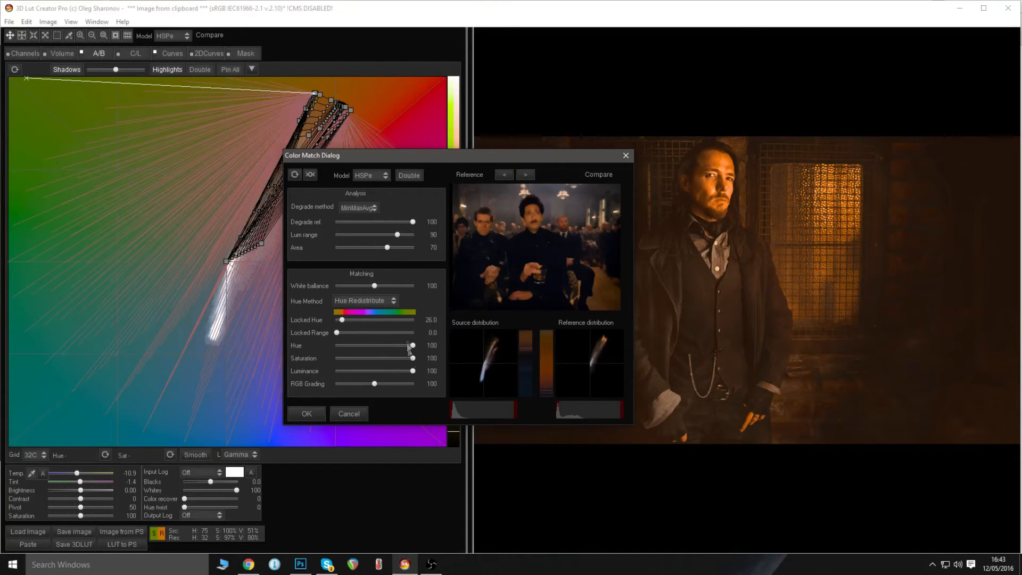
Soften the color match by setting Saturation to 58, Luminance to 0 and Hue to 58
left_click_drag(394, 356, 377, 356)
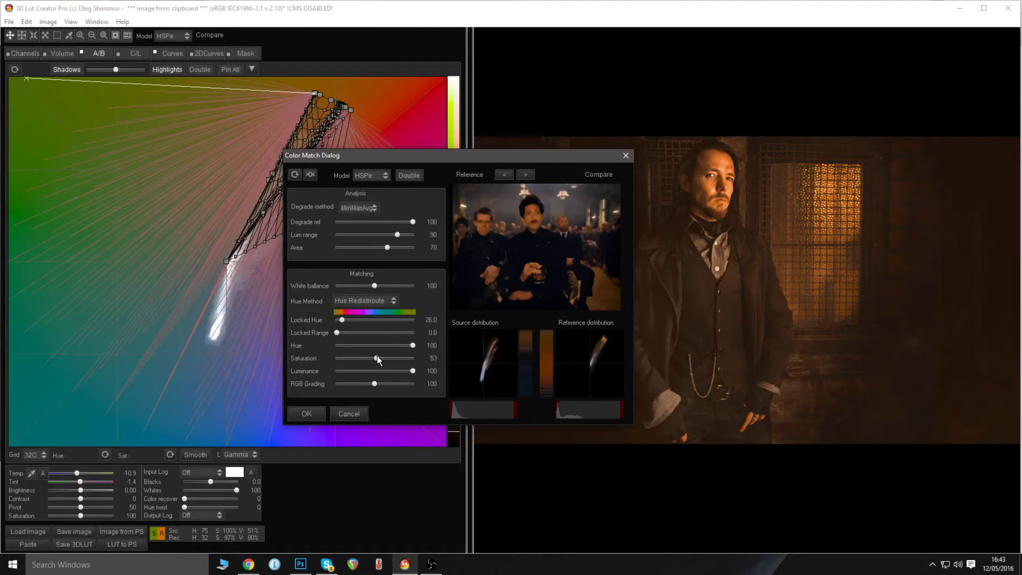
left_click_drag(379, 355, 443, 365)
left_click_drag(300, 369, 274, 369)
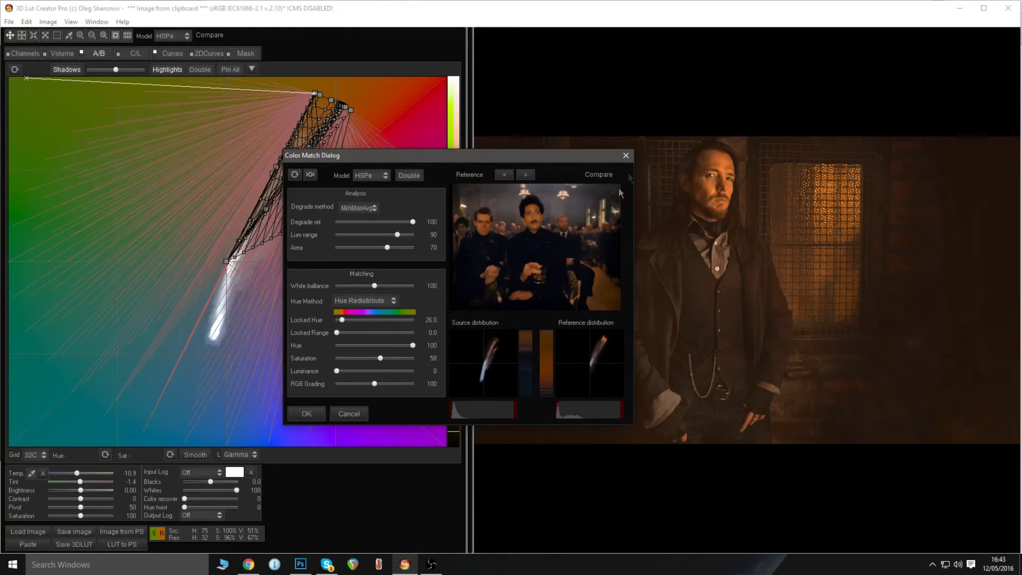
left_click_drag(337, 371, 426, 369)
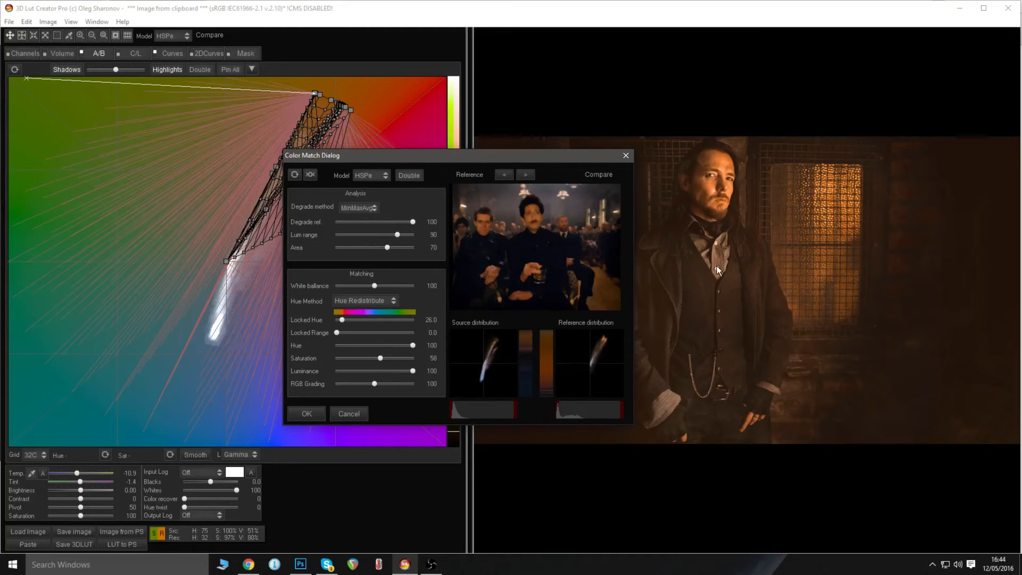
left_click_drag(415, 372, 312, 379)
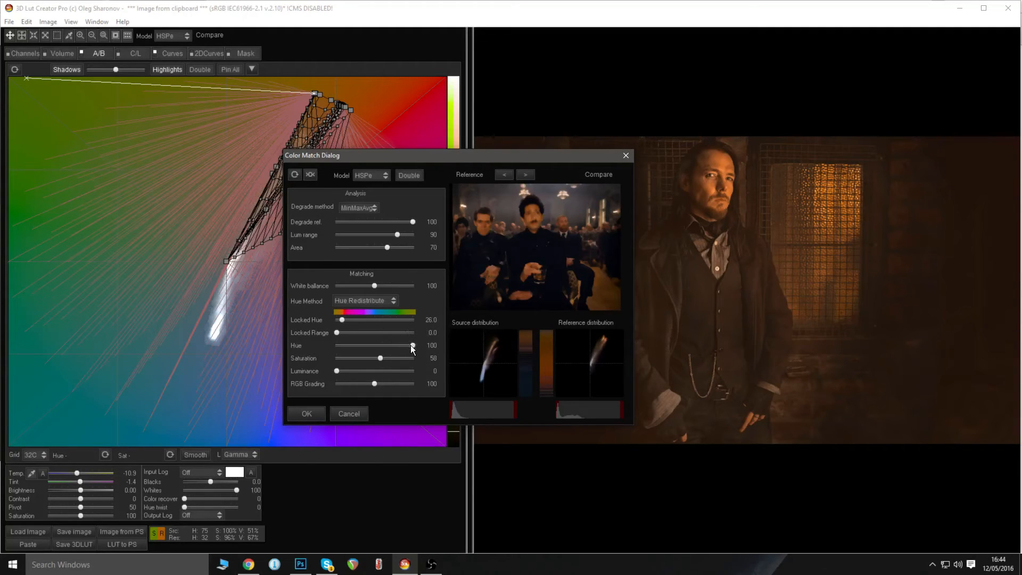
left_click_drag(414, 346, 323, 345)
left_click_drag(349, 349, 382, 346)
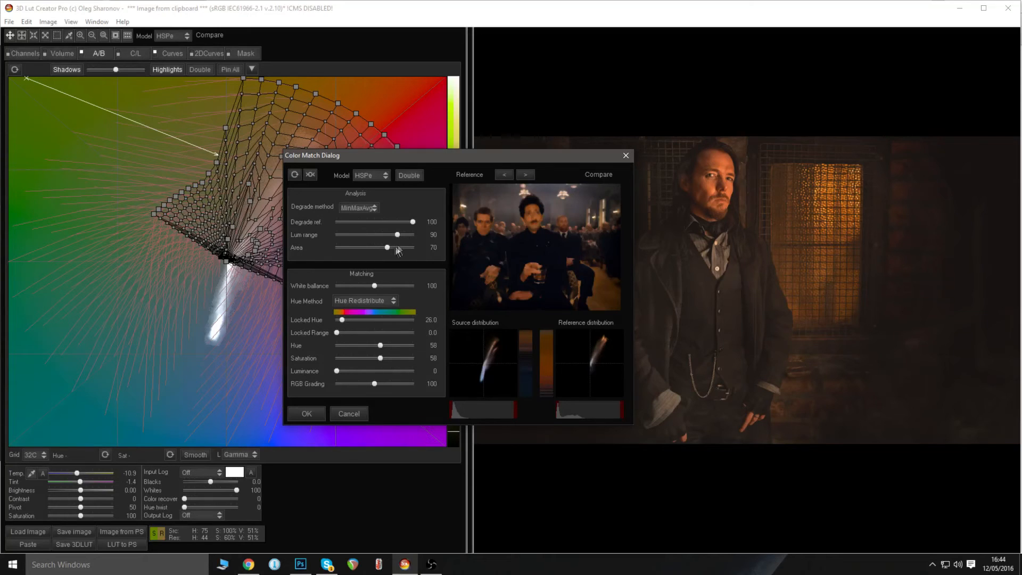
Set the match analysis Area to 10 and Lum range to 91, trying 54 and 100 for Lum range first
left_click_drag(388, 246, 245, 253)
left_click_drag(336, 247, 431, 252)
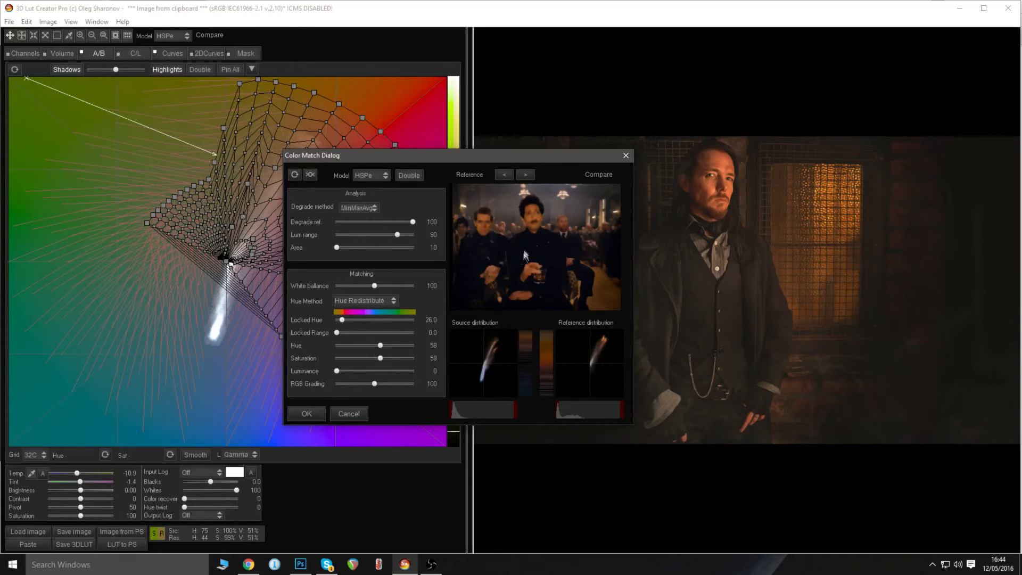
left_click_drag(397, 234, 349, 234)
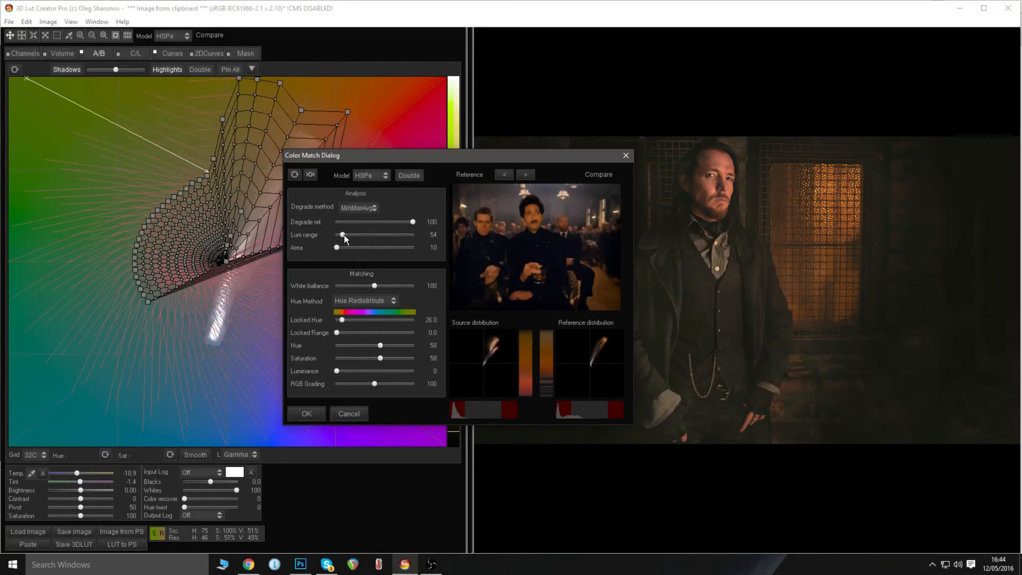
left_click_drag(344, 235, 452, 236)
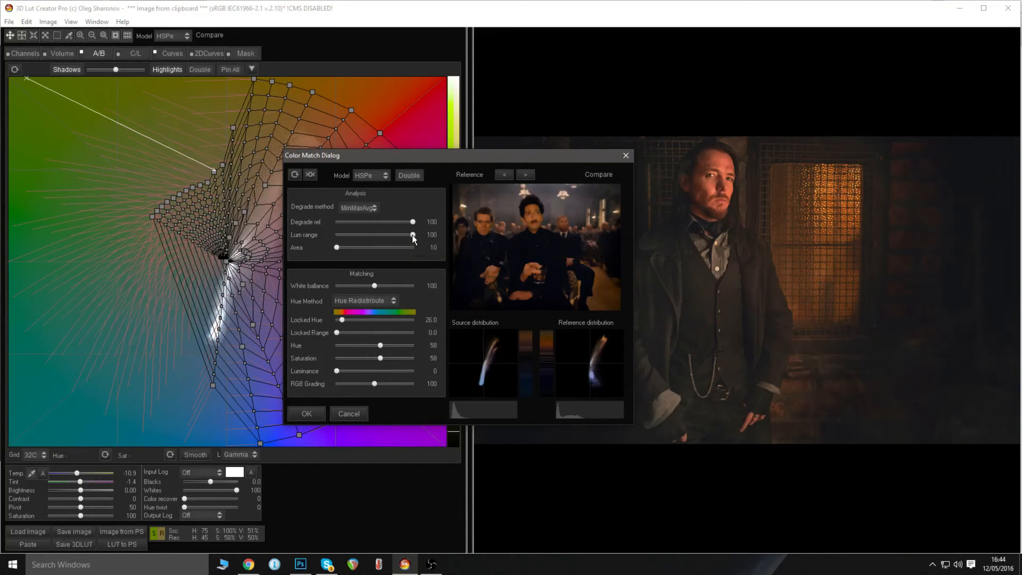
left_click_drag(411, 235, 399, 238)
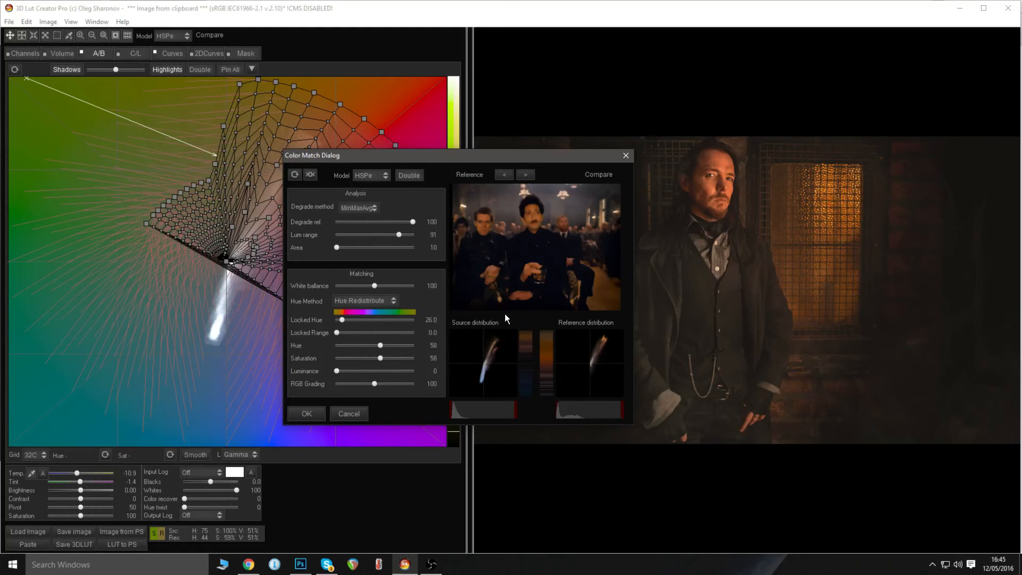
Apply the color match to the portrait and compare the graded result with the reference film still
left_click(308, 415)
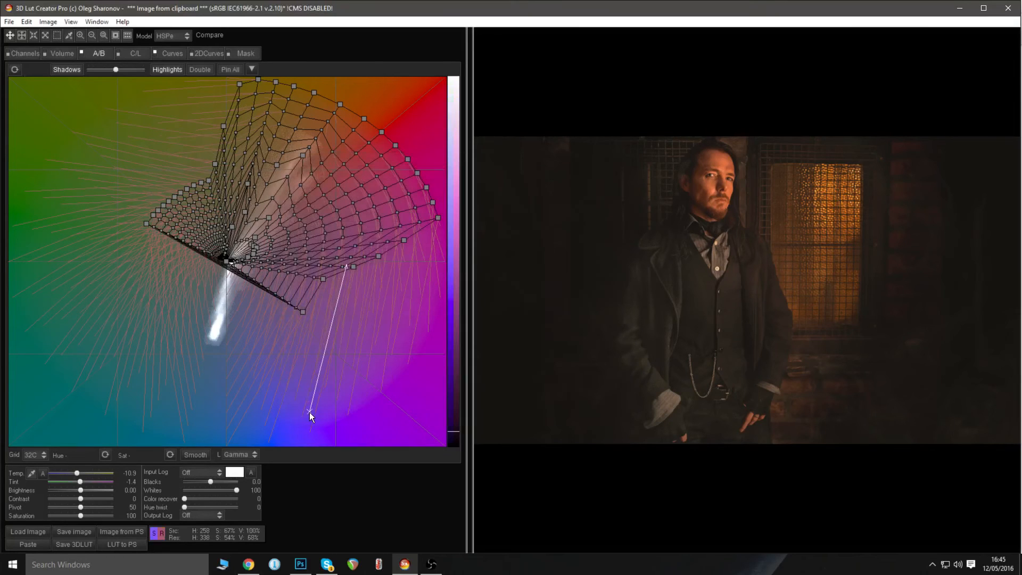
key("r")
key("r")
key("r")
key("r")
key("r")
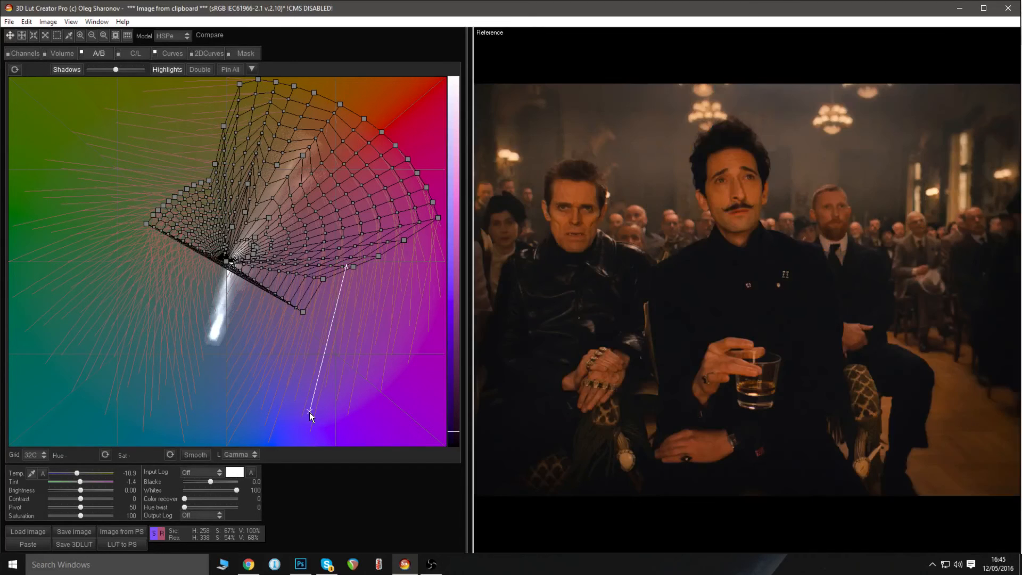
key("r")
key("r")
key("r")
key("r")
key("r")
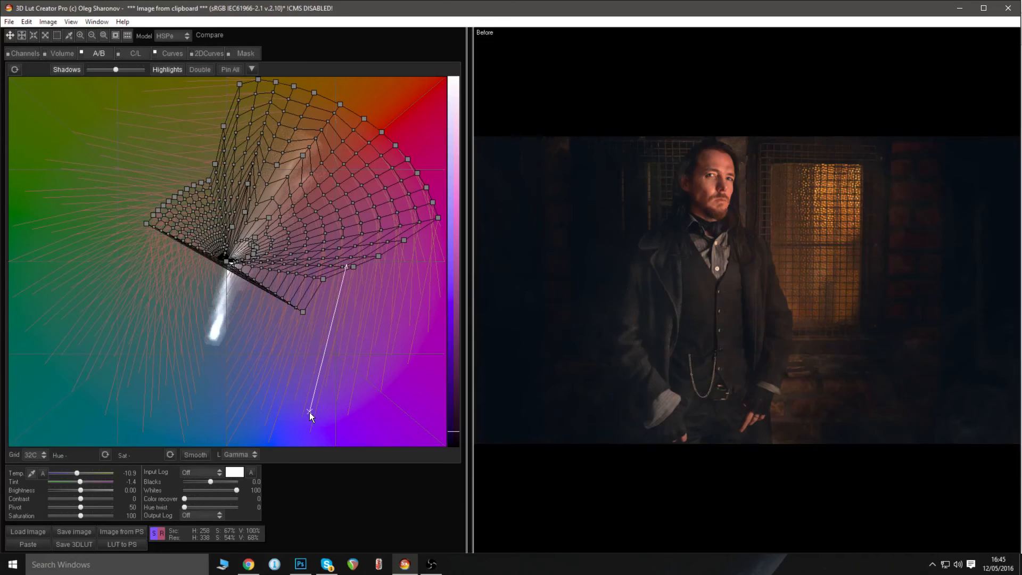
Compare the graded portrait with its ungraded original and the reference film still
key("c")
key("c")
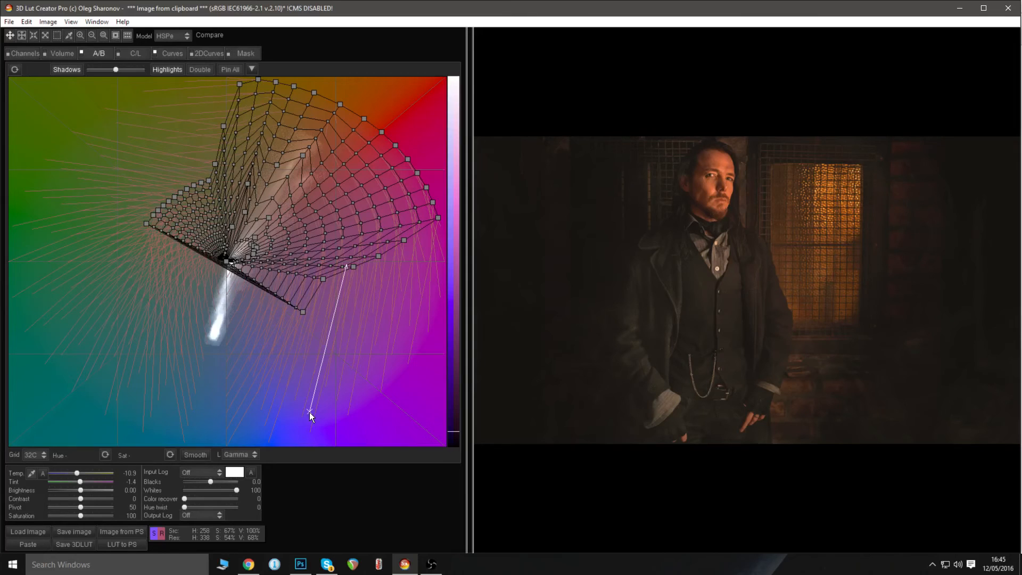
key("r")
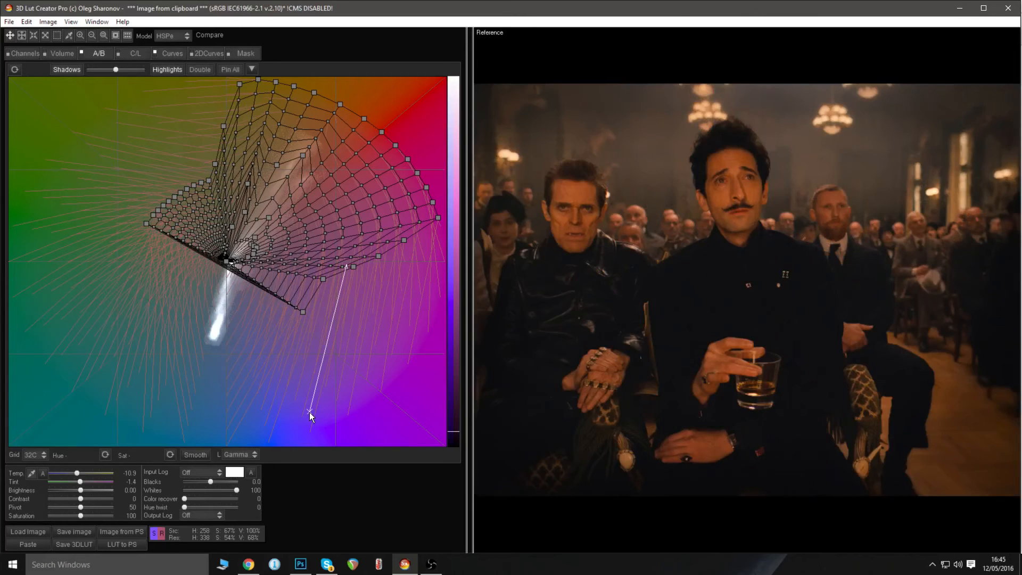
key("r")
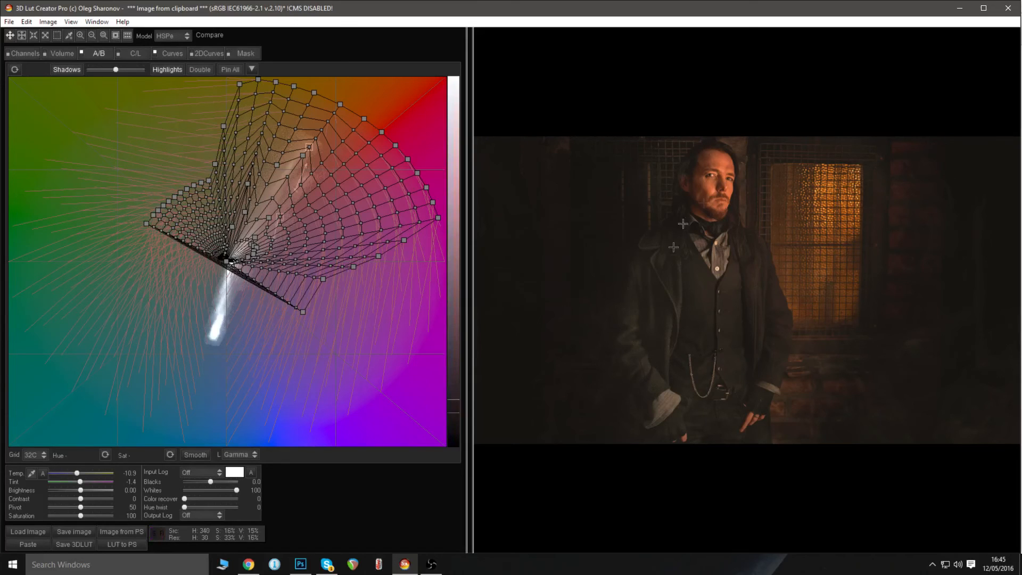
left_click(744, 234)
key("space")
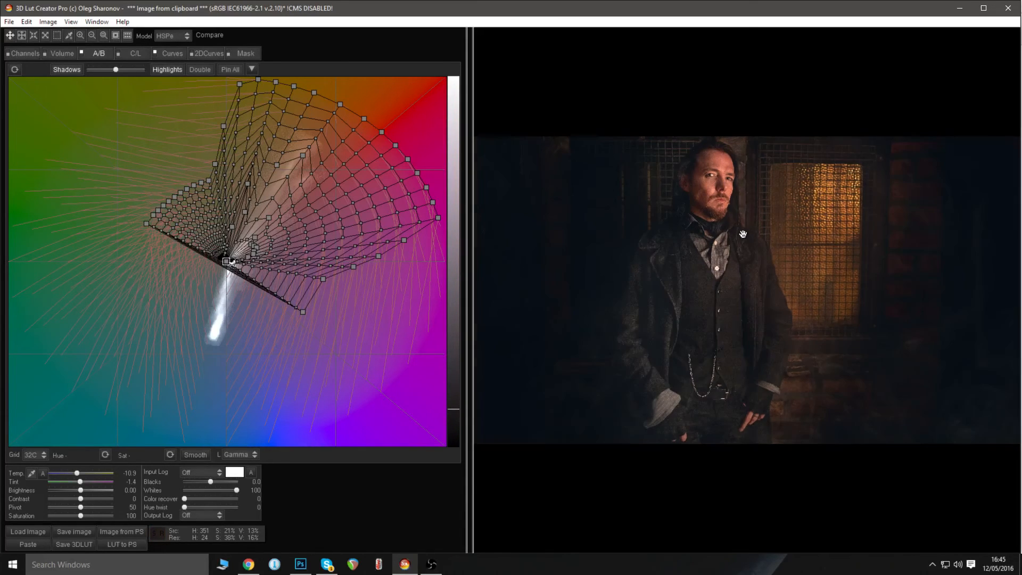
key("space")
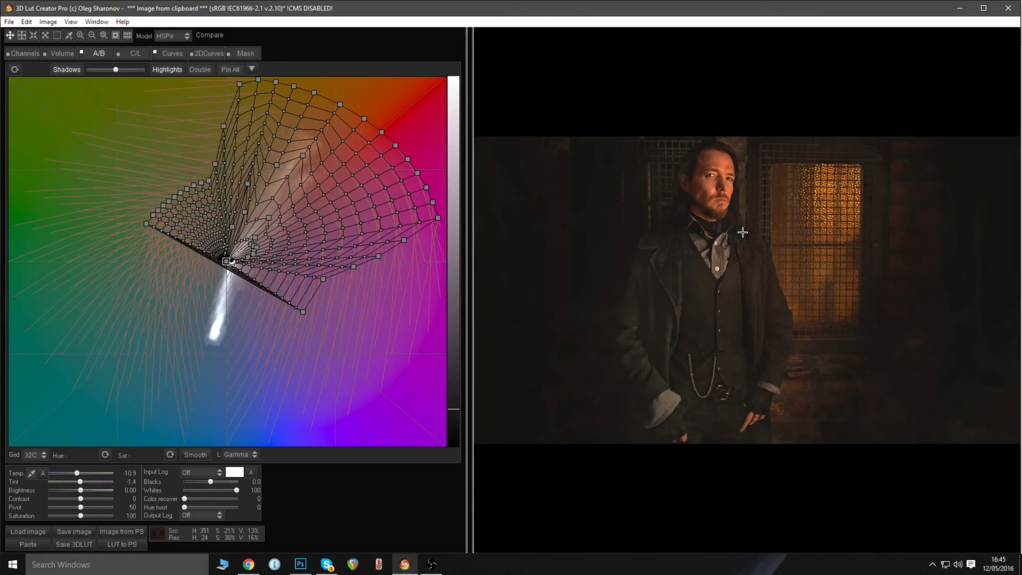
key("space")
Send the grade to Photoshop as a LUT layer and rename that layer Tone
left_click(126, 545)
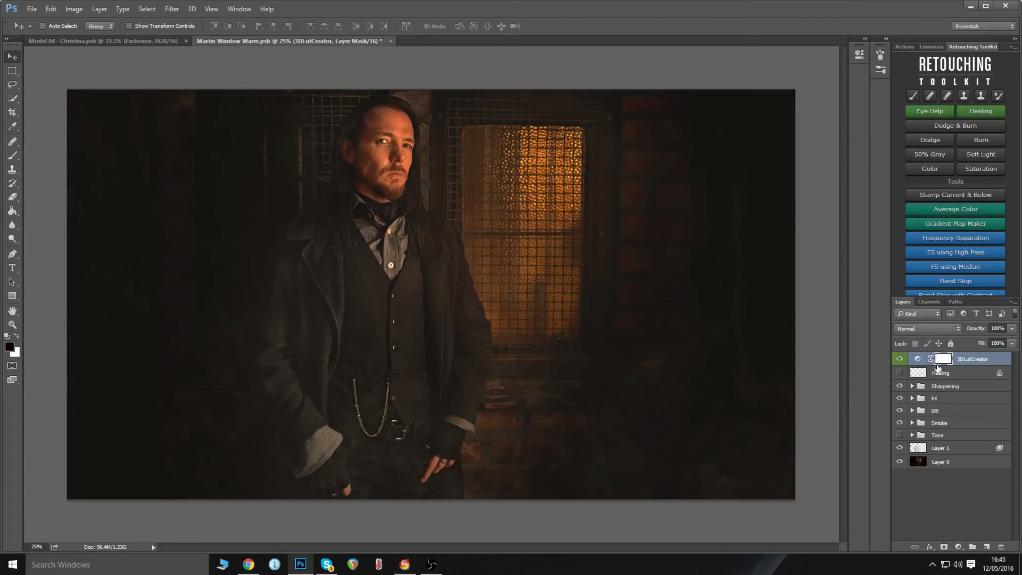
double_click(965, 360)
type("Tone")
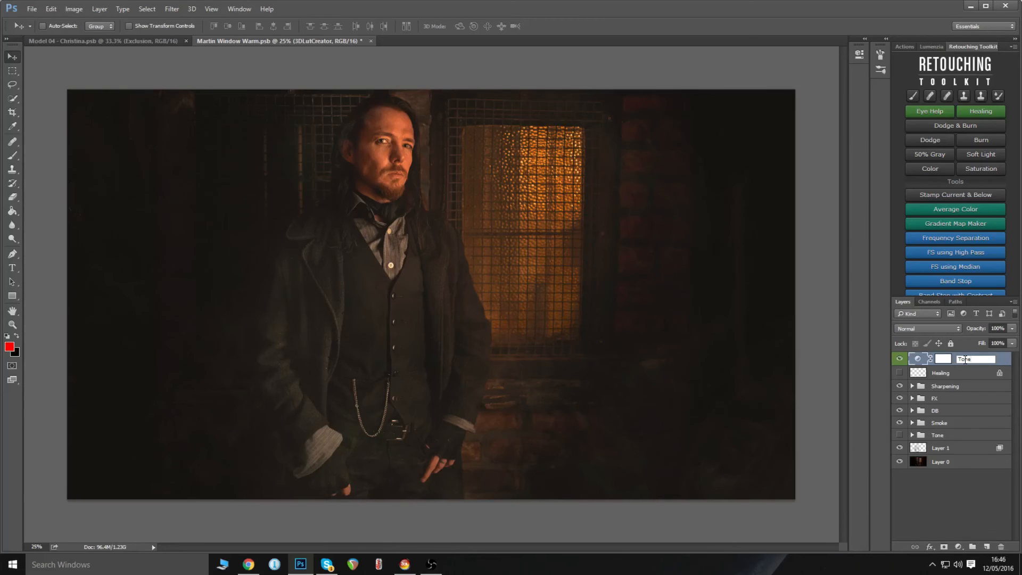
key("Return")
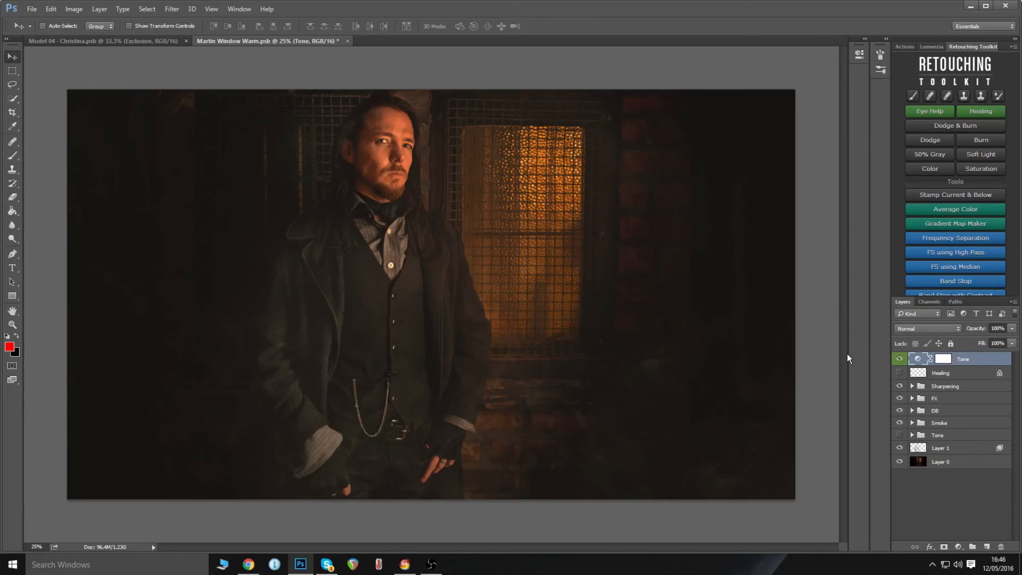
Compare the portrait with and without the new Tone adjustment layer, and switch back to 3D LUT Creator
left_click(900, 361)
left_click(900, 361)
left_click(900, 362)
left_click(900, 362)
left_click(900, 362)
left_click(414, 569)
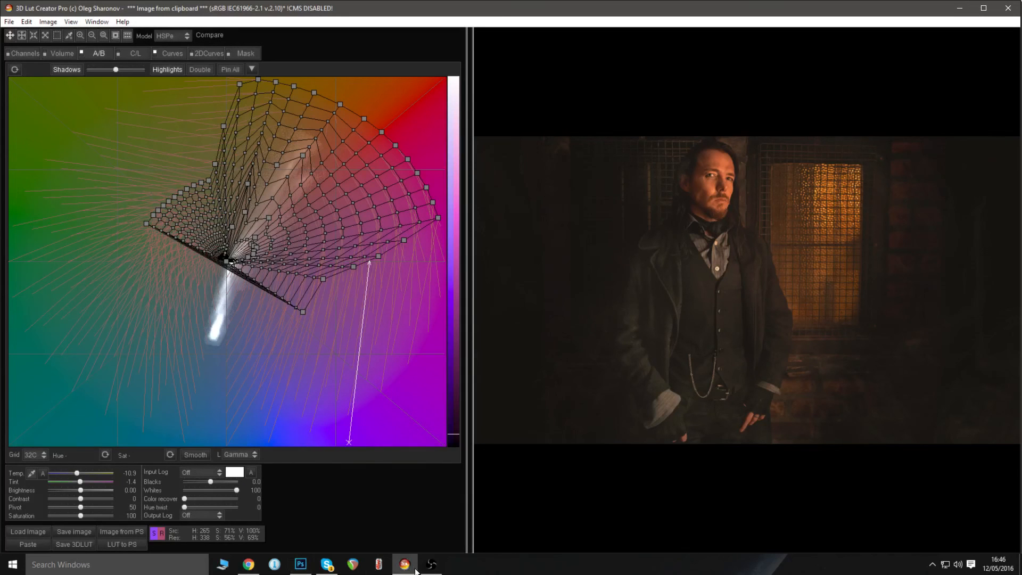